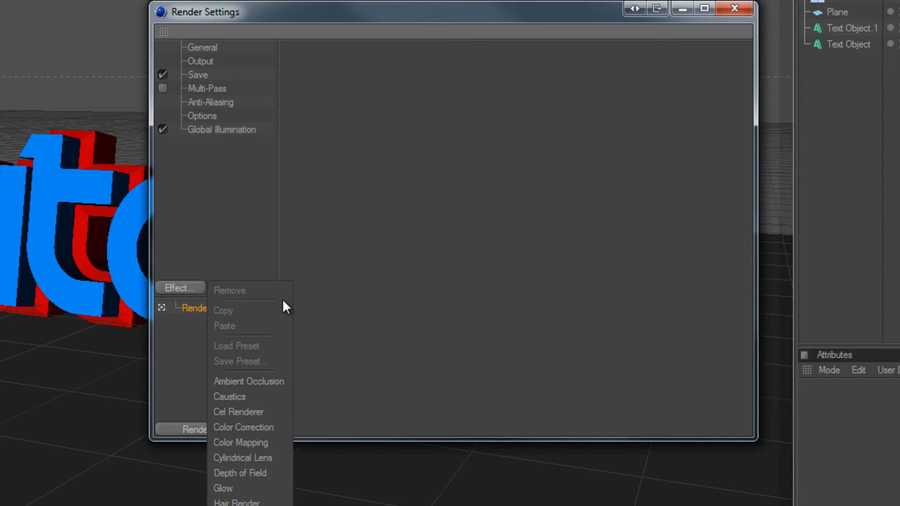
# Add the Depth of Field effect to the render settings
pyautogui.click(246, 474)
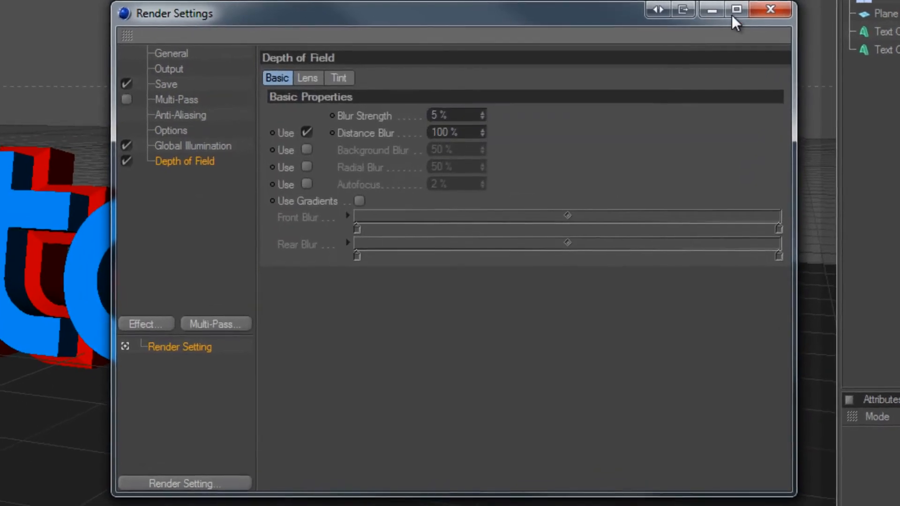
pyautogui.click(767, 11)
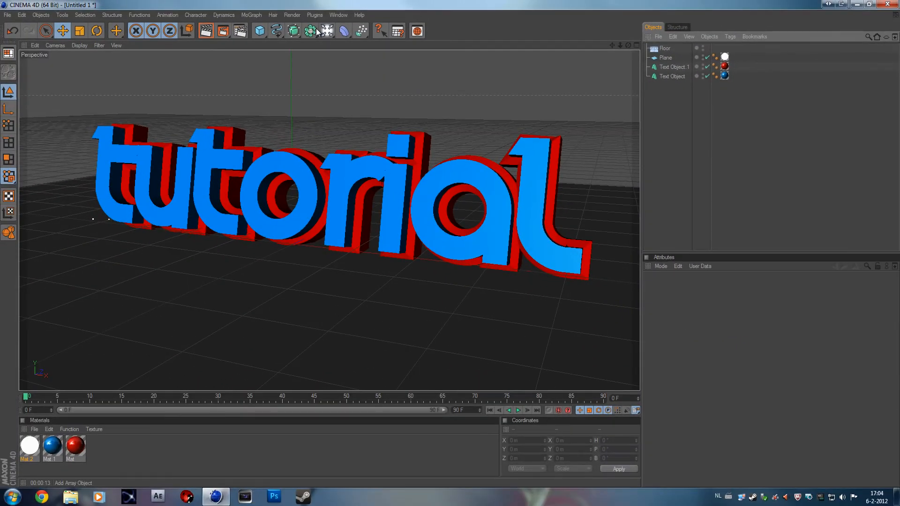
# Create a Camera object and make it the active view
pyautogui.moveTo(318, 31); pyautogui.dragTo(483, 53)
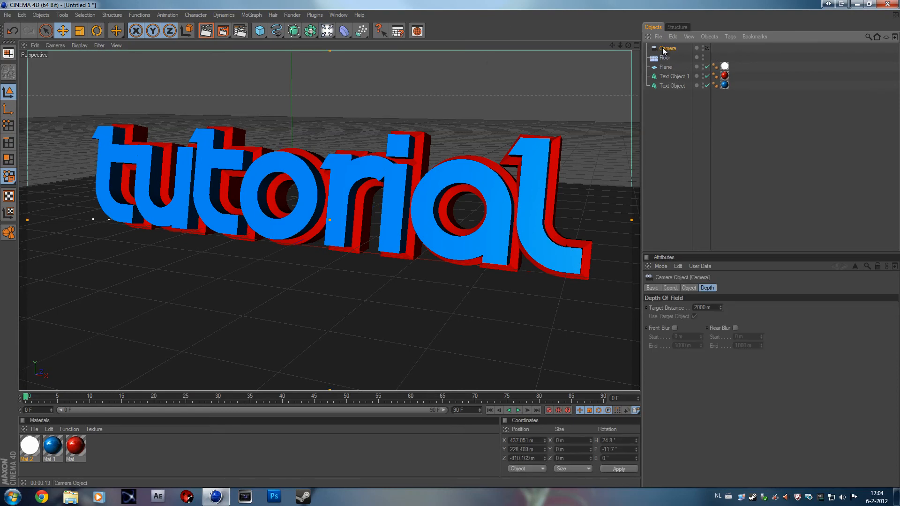
pyautogui.moveTo(327, 31); pyautogui.dragTo(415, 45)
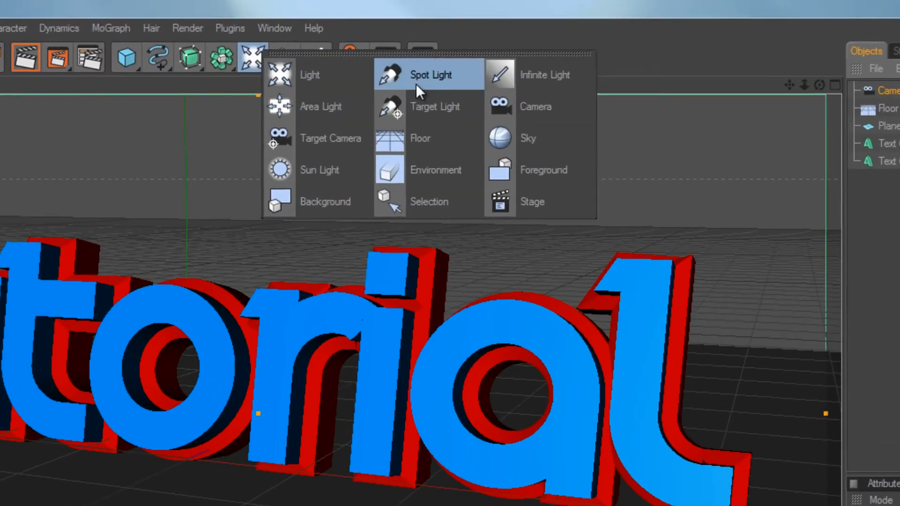
pyautogui.moveTo(415, 83); pyautogui.dragTo(657, 42)
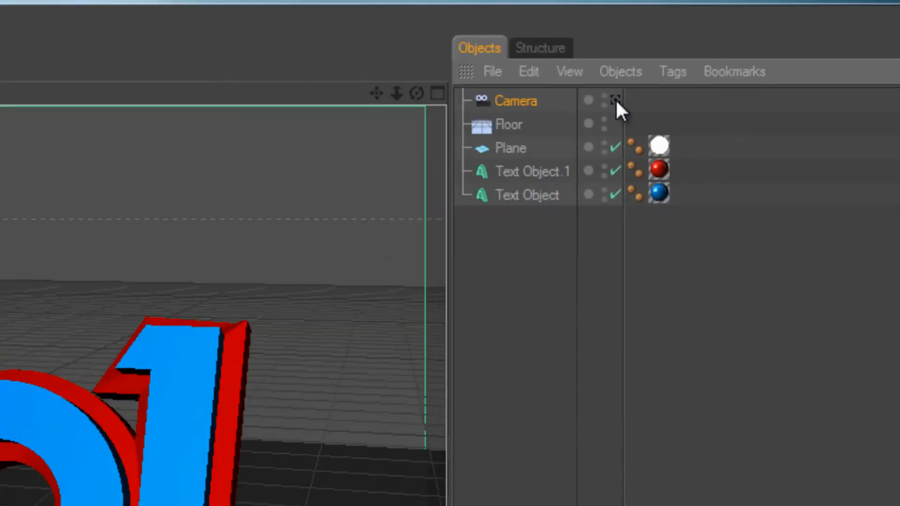
pyautogui.click(615, 100)
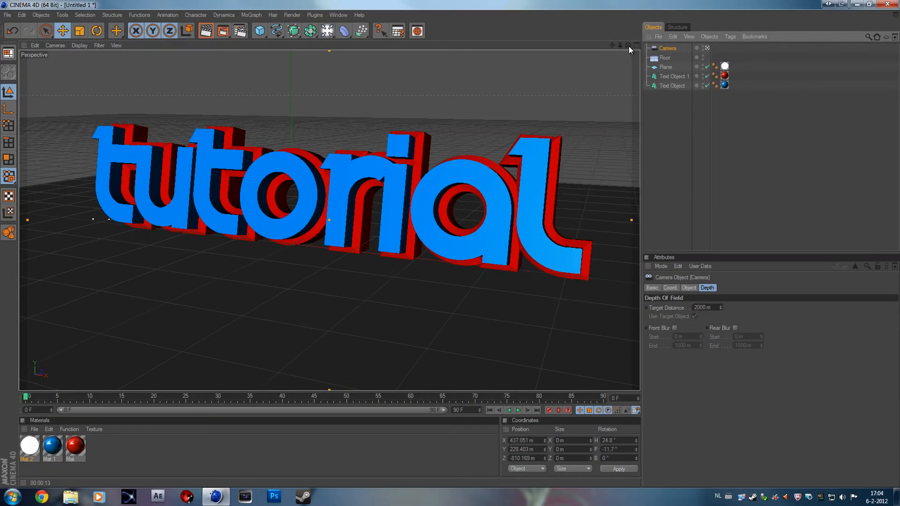
# Reframe the camera view to look along the tutorial text at a steep angle, with the letter l closest
pyautogui.moveTo(890, 5); pyautogui.dragTo(627, 302)
pyautogui.moveTo(451, 244); pyautogui.dragTo(449, 244)
pyautogui.click(614, 106)
pyautogui.moveTo(613, 46); pyautogui.dragTo(449, 244)
pyautogui.moveTo(612, 44); pyautogui.dragTo(450, 249)
pyautogui.moveTo(627, 47); pyautogui.dragTo(450, 248)
pyautogui.moveTo(611, 47); pyautogui.dragTo(449, 244)
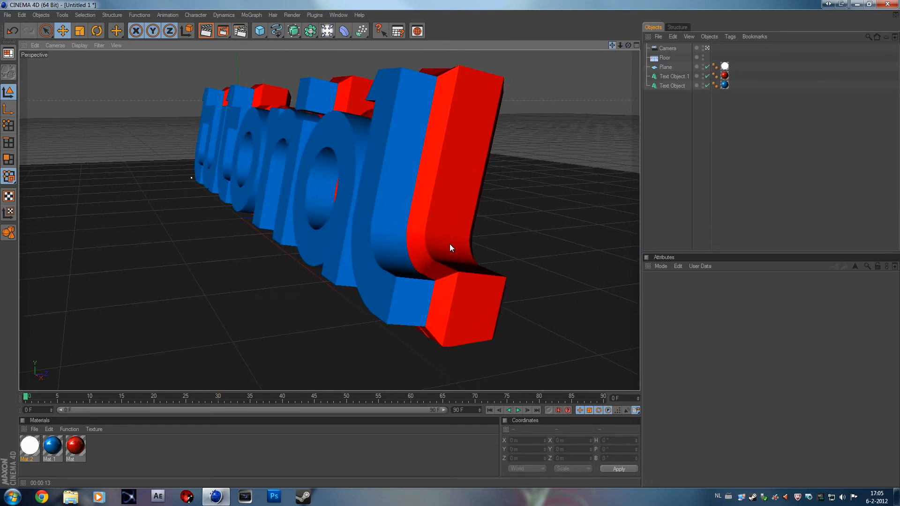
pyautogui.moveTo(625, 48); pyautogui.dragTo(450, 243)
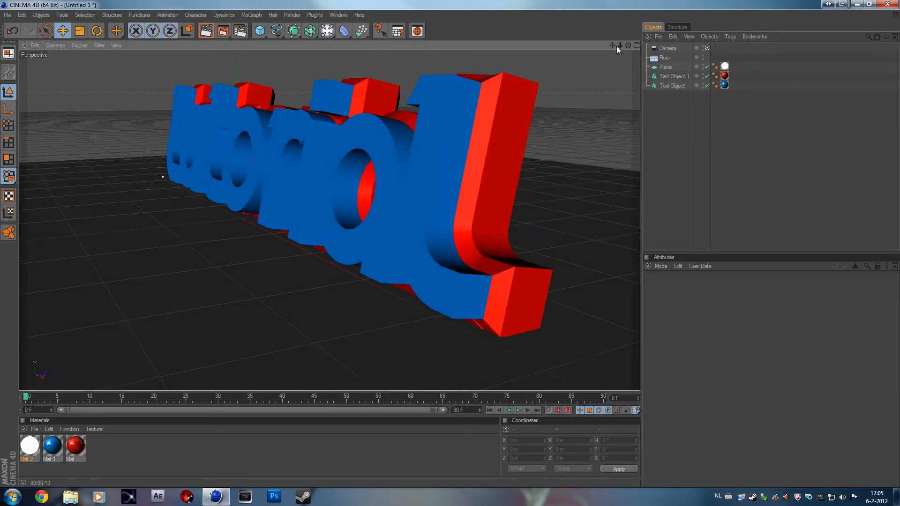
pyautogui.moveTo(612, 45); pyautogui.dragTo(451, 249)
# Enable Front Blur and Rear Blur in the camera's depth settings and tilt the camera so the text sits lower in the frame
pyautogui.click(667, 47)
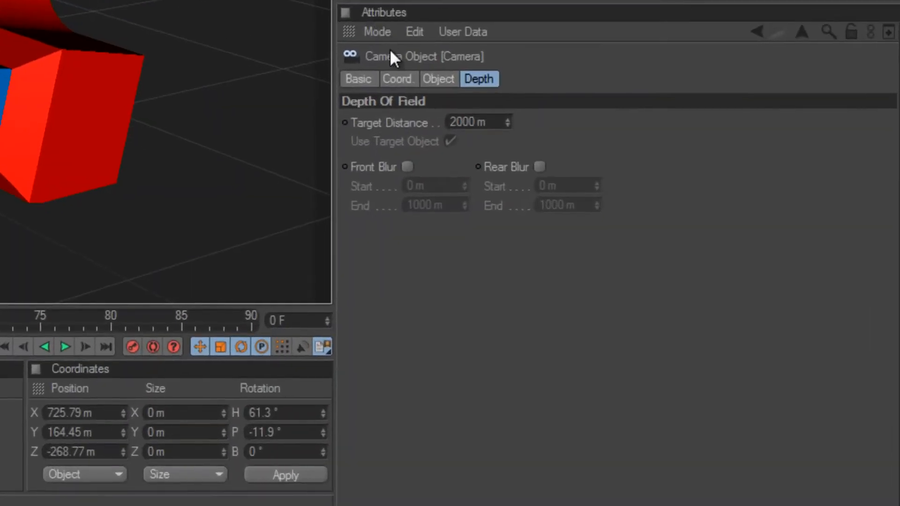
pyautogui.click(399, 79)
pyautogui.click(473, 81)
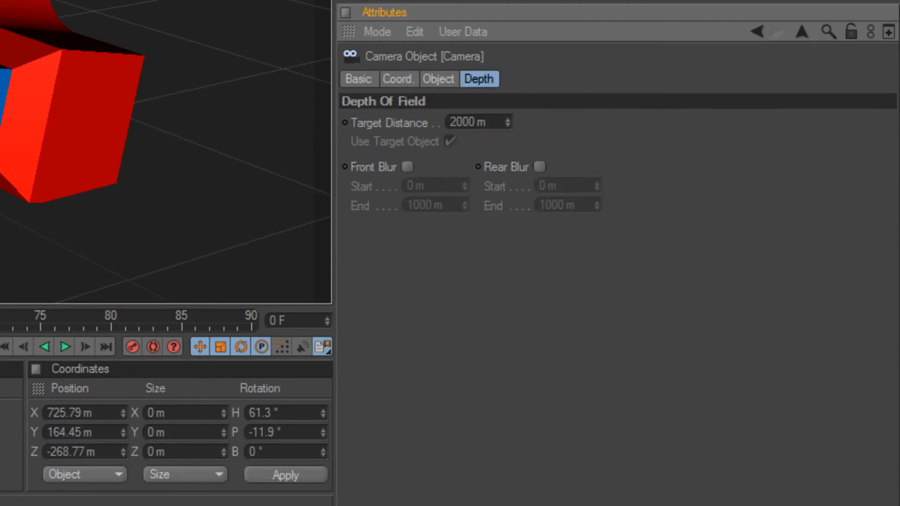
pyautogui.click(407, 167)
pyautogui.click(539, 168)
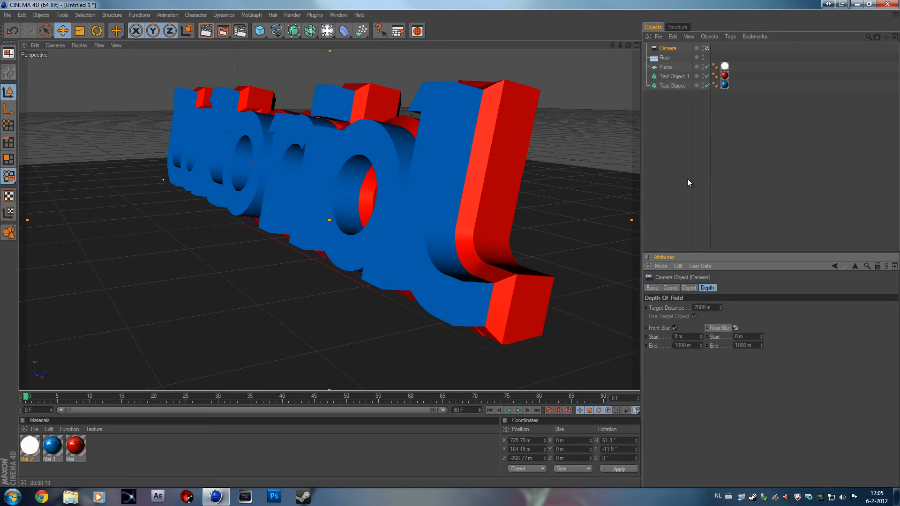
pyautogui.moveTo(612, 45); pyautogui.dragTo(344, 223)
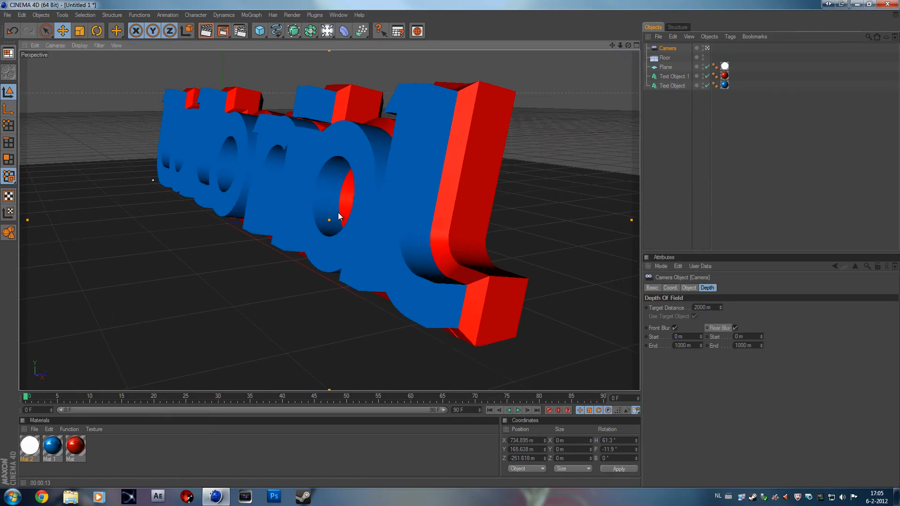
pyautogui.moveTo(628, 45); pyautogui.dragTo(451, 243)
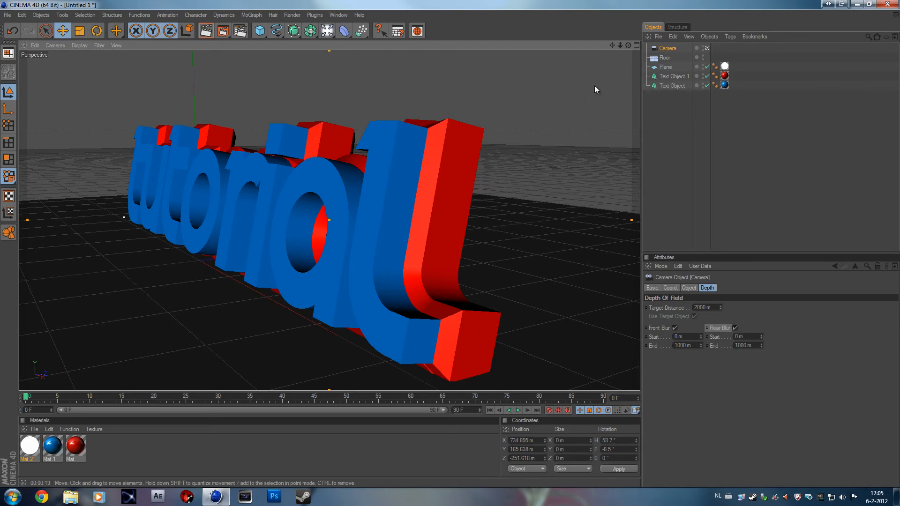
# Show all four views and toggle the camera's Front Blur and Rear Blur off and on again to compare their ranges from above
pyautogui.middleClick(368, 193)
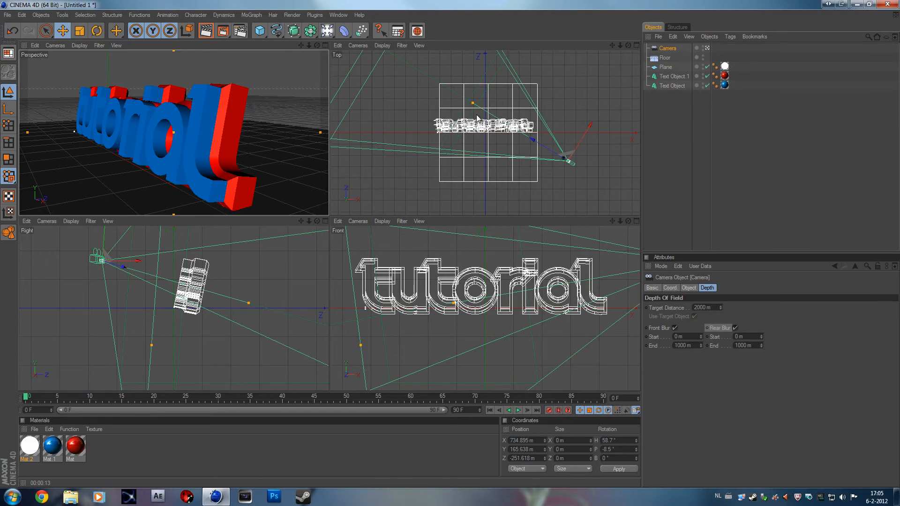
pyautogui.scroll(-5, 474, 112)
pyautogui.scroll(2, 479, 120)
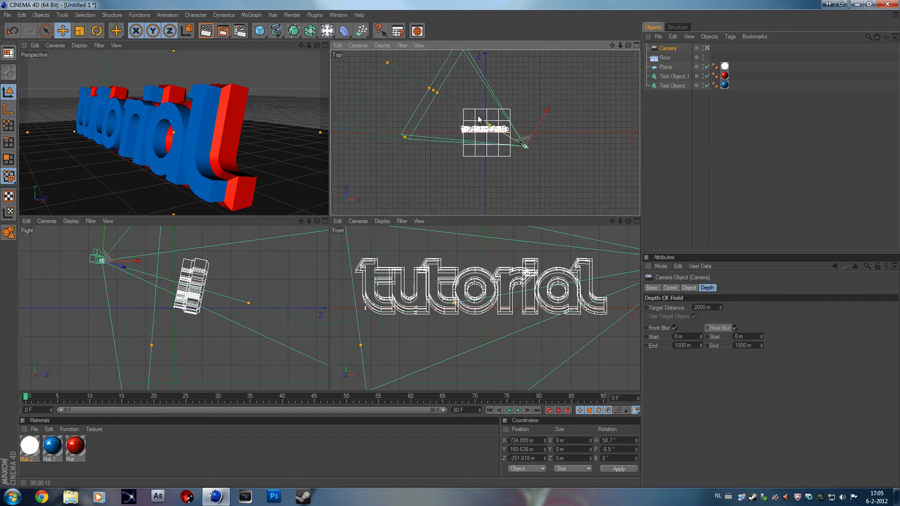
pyautogui.click(674, 328)
pyautogui.click(735, 327)
pyautogui.scroll(-2, 595, 52)
pyautogui.scroll(3, 612, 47)
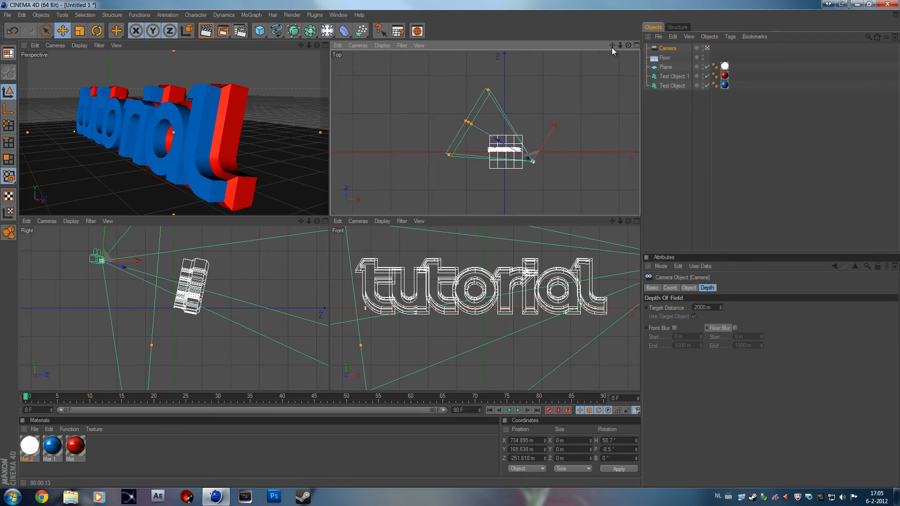
pyautogui.click(675, 328)
pyautogui.click(674, 328)
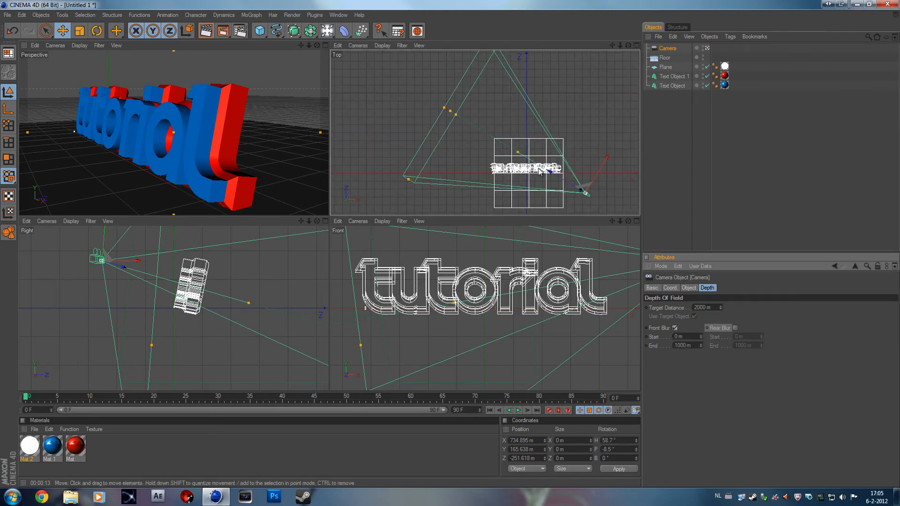
pyautogui.moveTo(518, 152); pyautogui.dragTo(452, 216)
pyautogui.click(735, 329)
# In the Top view, set the camera's target distance to about 560 m and the blur ends to about 102 m front and 122 m rear
pyautogui.moveTo(367, 461); pyautogui.dragTo(276, 141)
pyautogui.moveTo(366, 462); pyautogui.dragTo(453, 249)
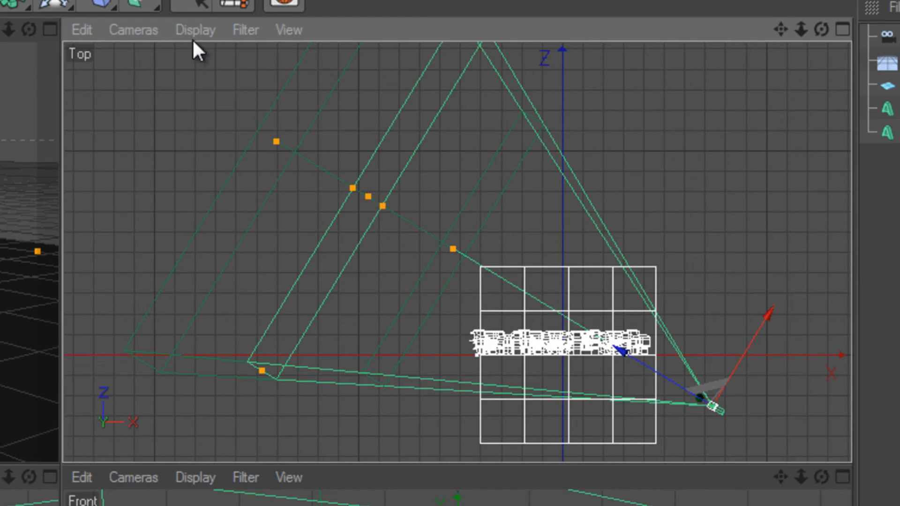
pyautogui.moveTo(367, 201); pyautogui.dragTo(363, 460)
pyautogui.scroll(8, 700, 222)
pyautogui.moveTo(781, 29); pyautogui.dragTo(347, 461)
pyautogui.moveTo(441, 253); pyautogui.dragTo(366, 461)
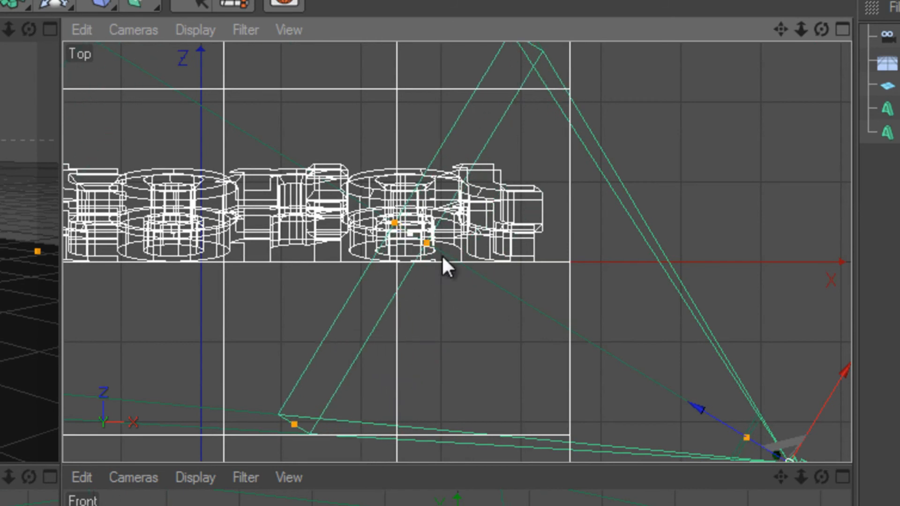
pyautogui.moveTo(747, 438); pyautogui.dragTo(478, 274)
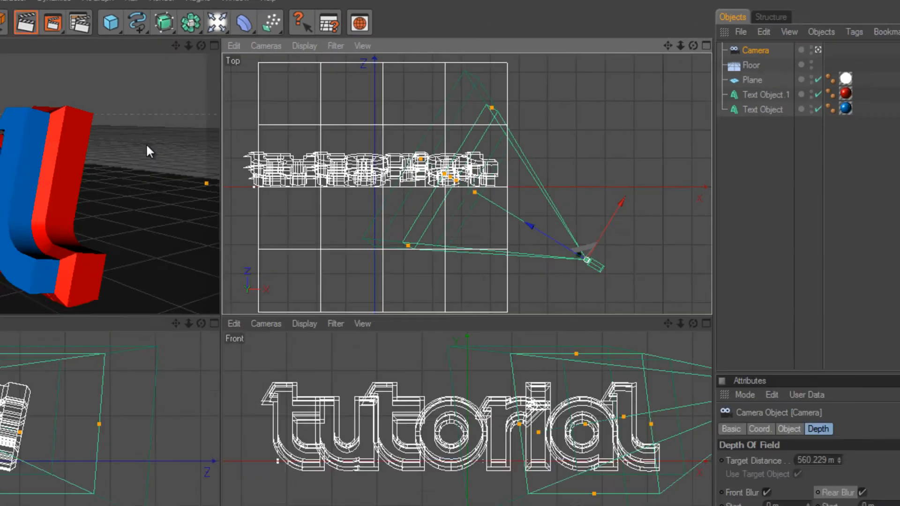
pyautogui.middleClick(282, 108)
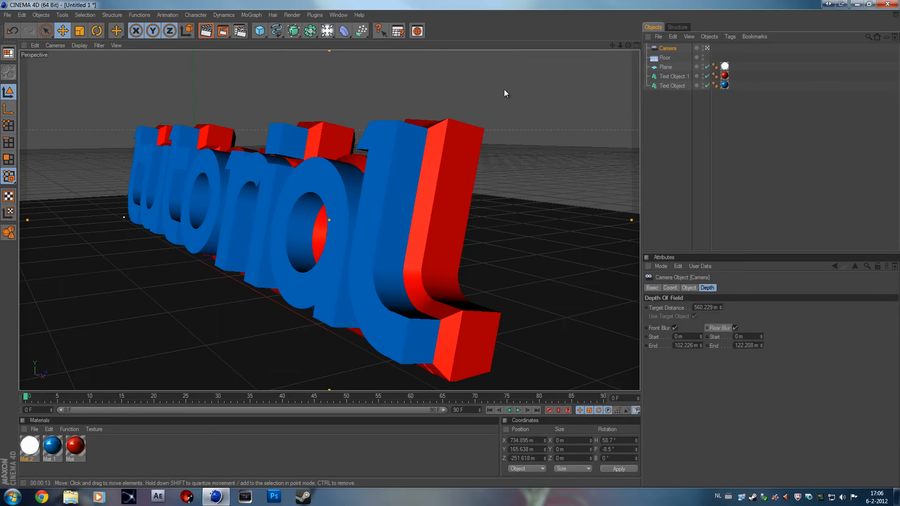
# Disable Global Illumination in the render settings and render a preview of the perspective view
pyautogui.click(240, 31)
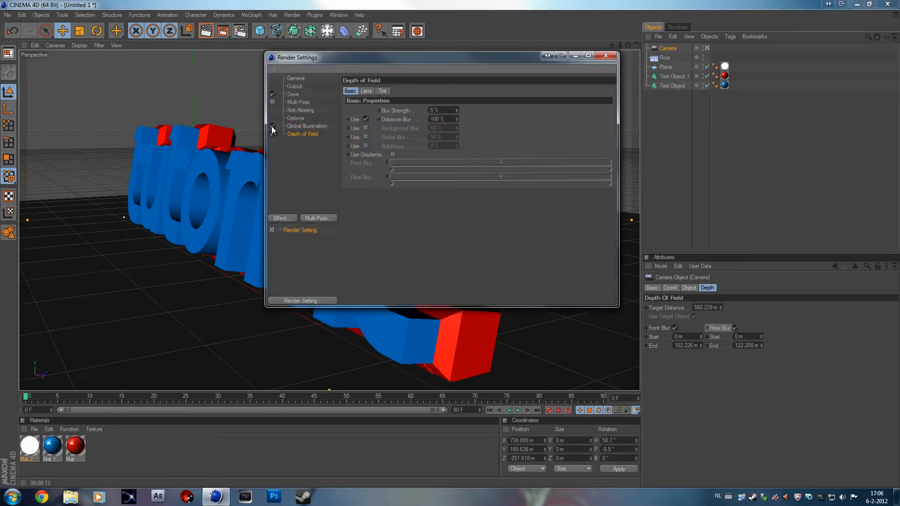
pyautogui.click(606, 56)
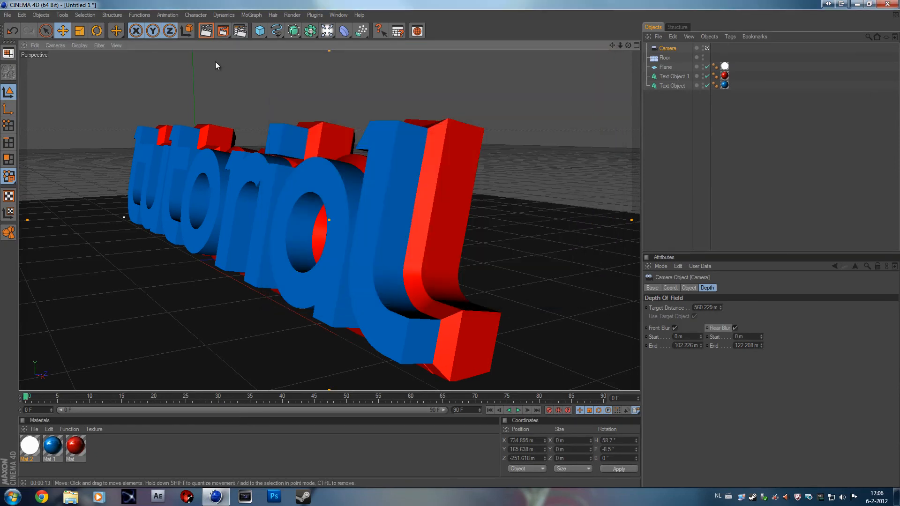
pyautogui.click(206, 32)
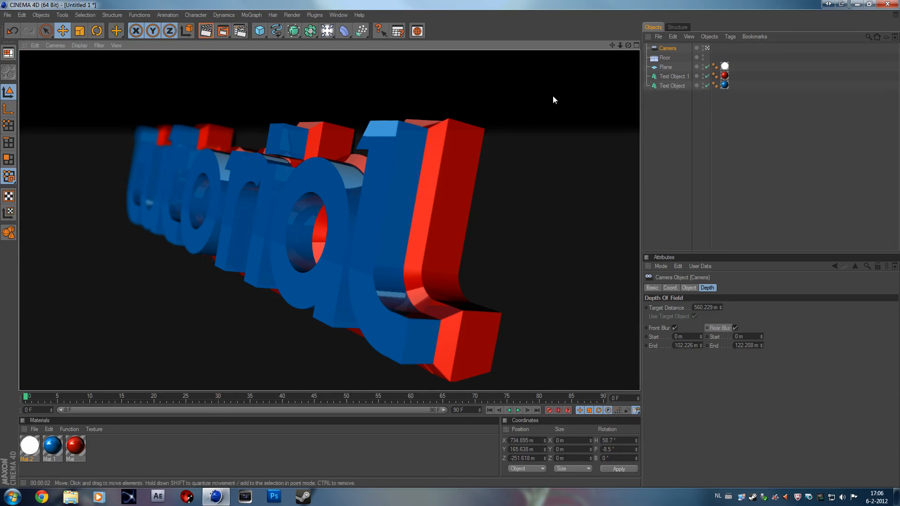
# Turn Global Illumination back on in the render settings and render the perspective preview again
pyautogui.click(239, 33)
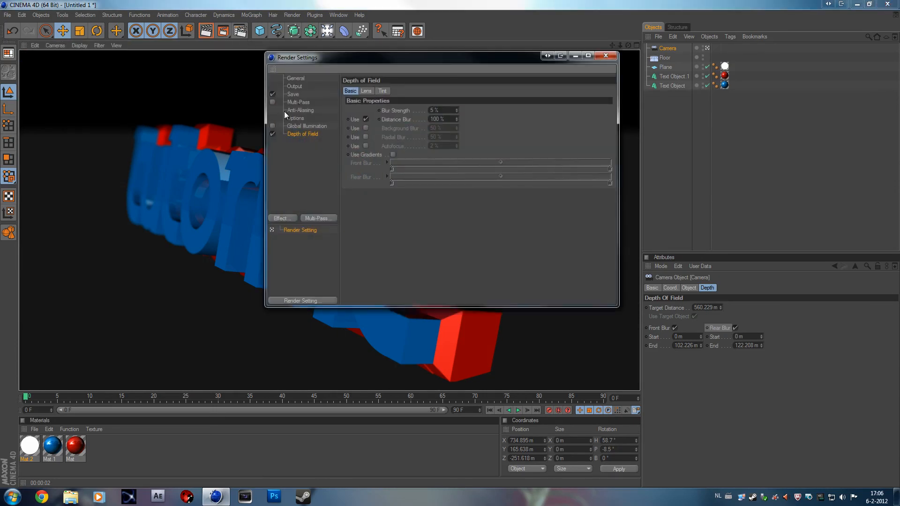
pyautogui.click(605, 55)
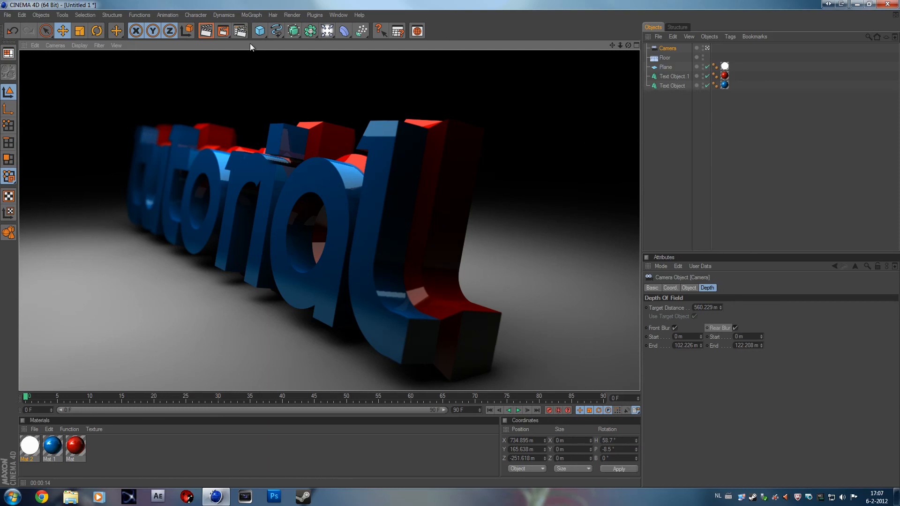
# Set the render output file to Tutorial2 on the Desktop, in PNG format
pyautogui.click(239, 32)
pyautogui.click(292, 94)
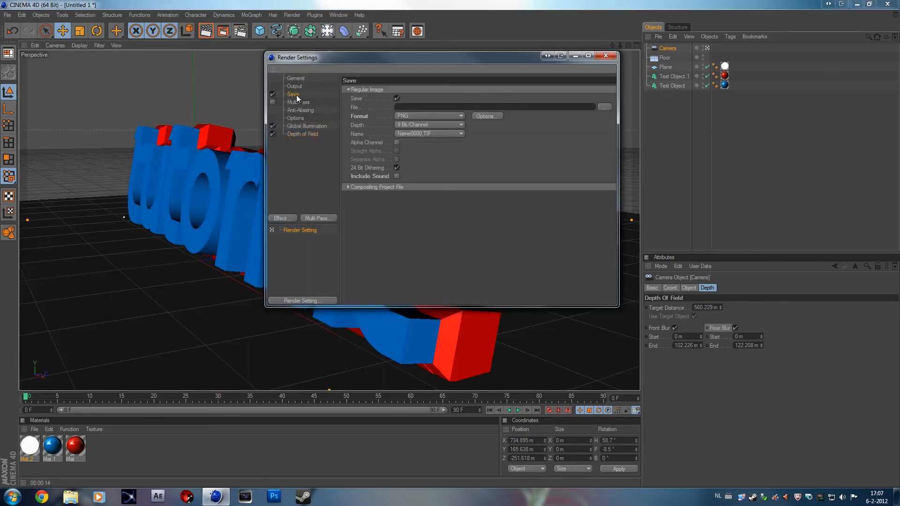
pyautogui.click(605, 108)
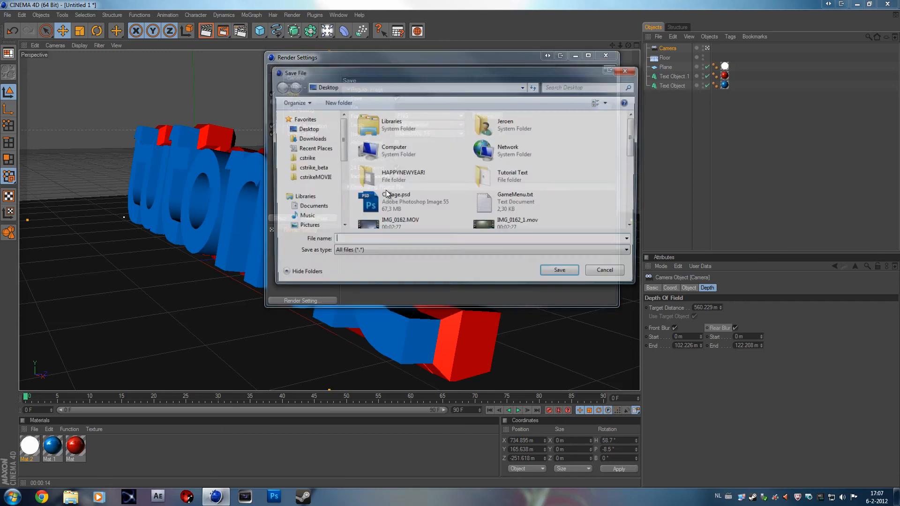
pyautogui.write('Tutorial2')
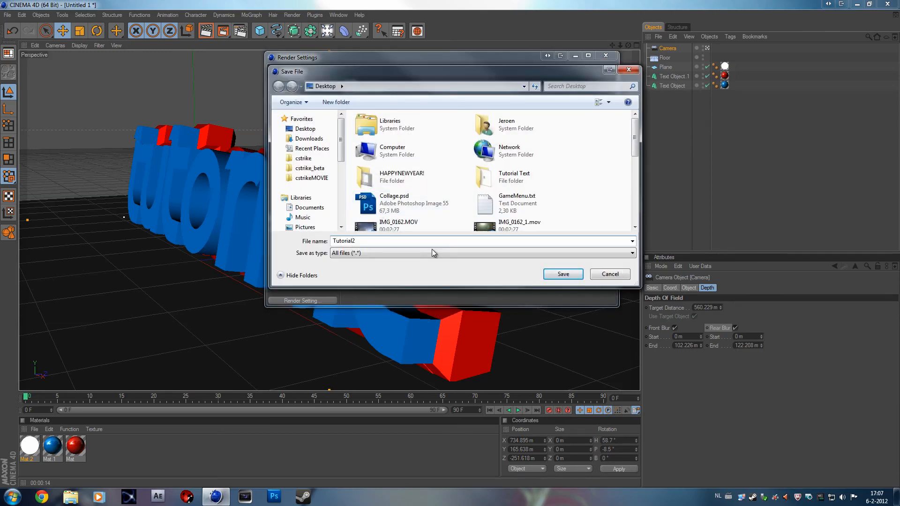
pyautogui.click(564, 275)
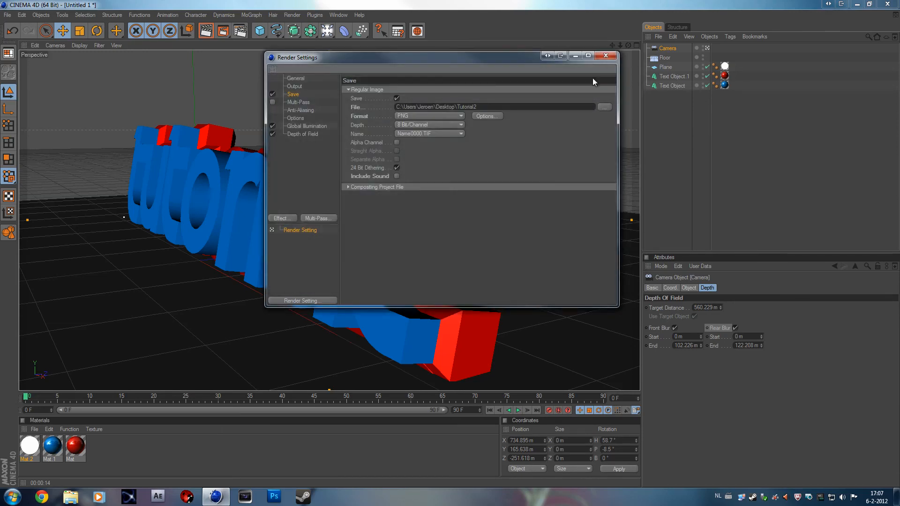
pyautogui.click(605, 55)
# Render the image to the Picture Viewer and close the viewer when the render is done
pyautogui.hotkey('shift', 'r')
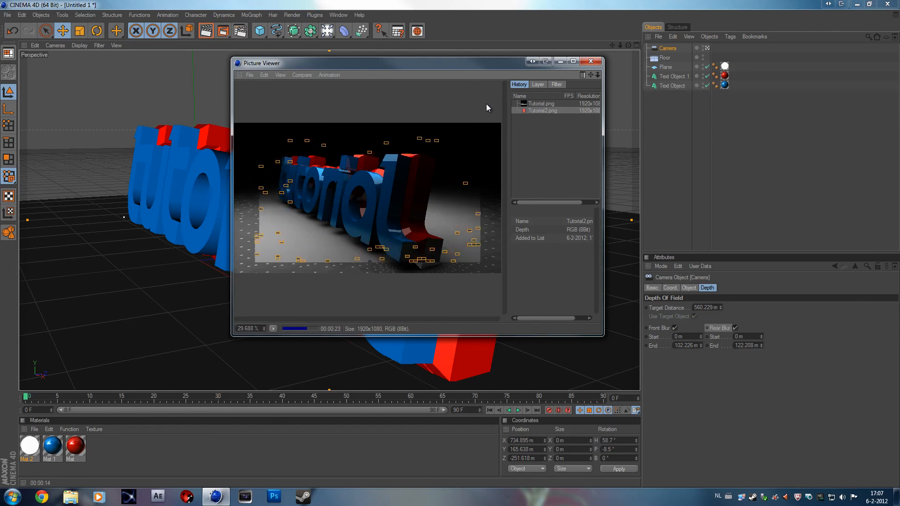
pyautogui.click(560, 62)
pyautogui.click(856, 3)
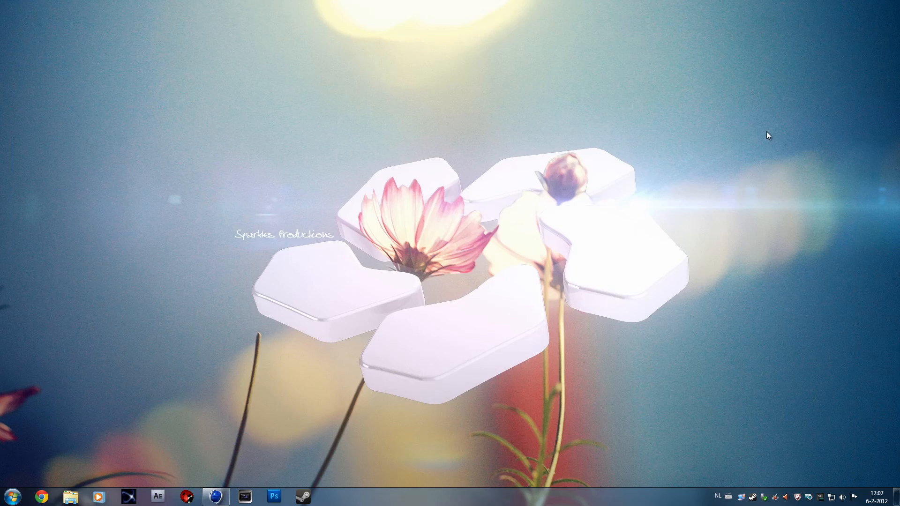
pyautogui.click(216, 499)
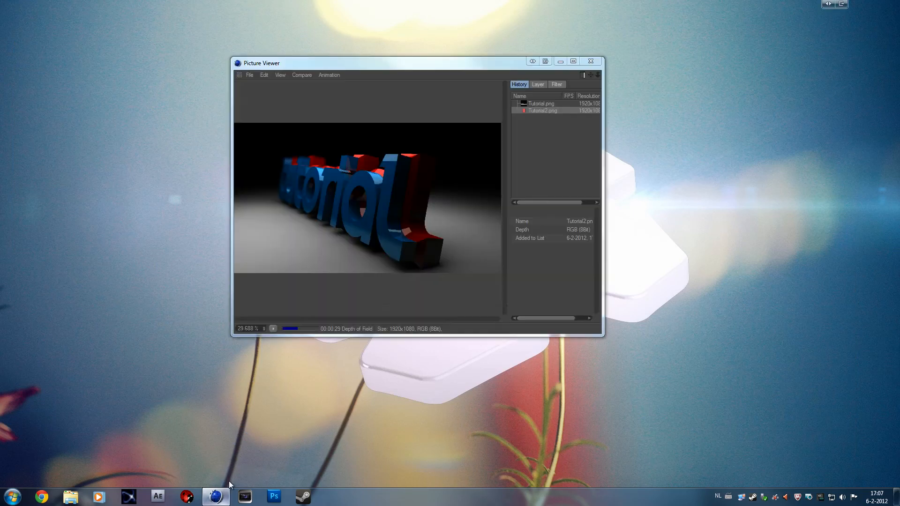
pyautogui.click(595, 62)
# Minimize the render settings and main window, and open Tutorial2.png from the desktop in Windows Photo Viewer
pyautogui.click(240, 30)
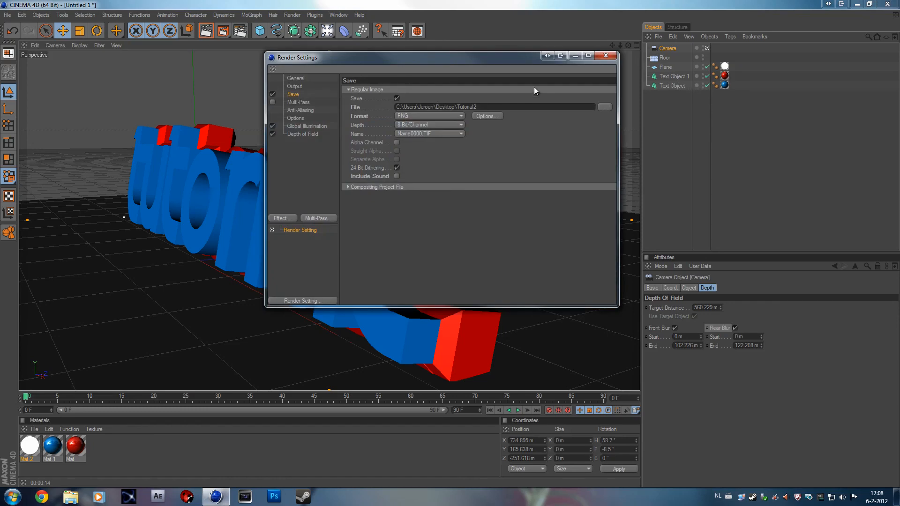
pyautogui.click(576, 56)
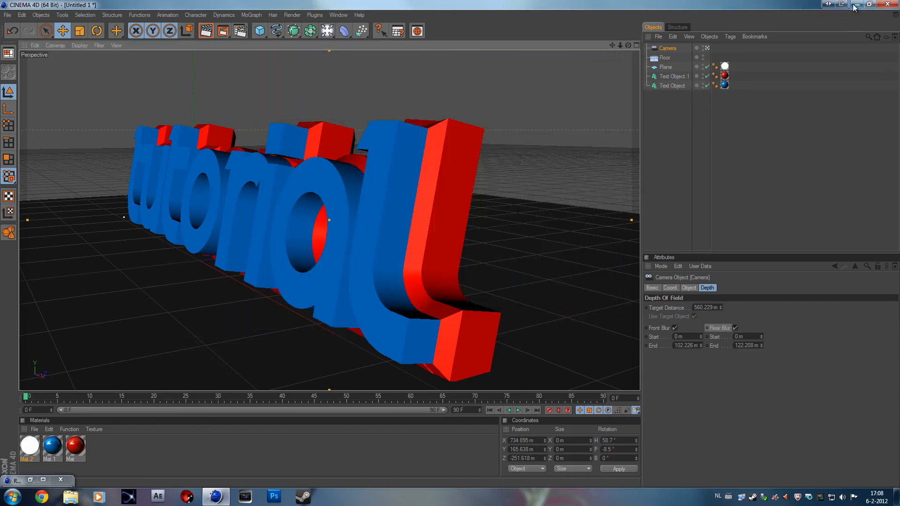
pyautogui.click(858, 4)
pyautogui.doubleClick(20, 29)
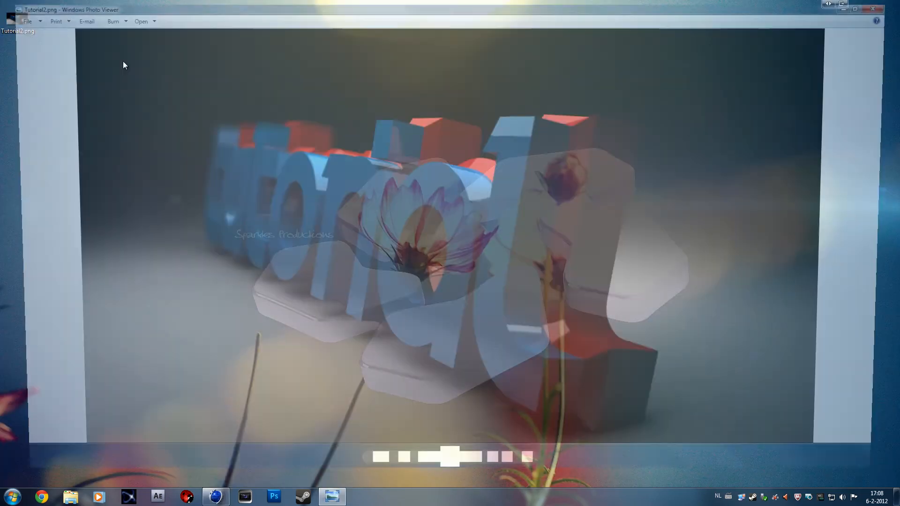